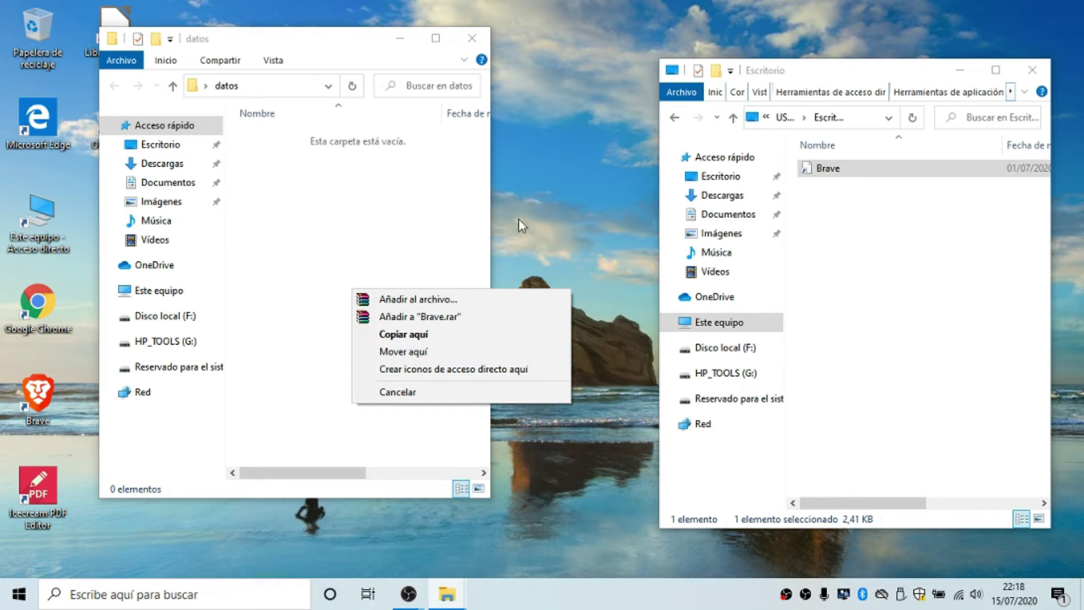
- Dismiss the open drop options and copy the Brave shortcut from the source Escritorio folder into the datos folder
left_click(819, 261)
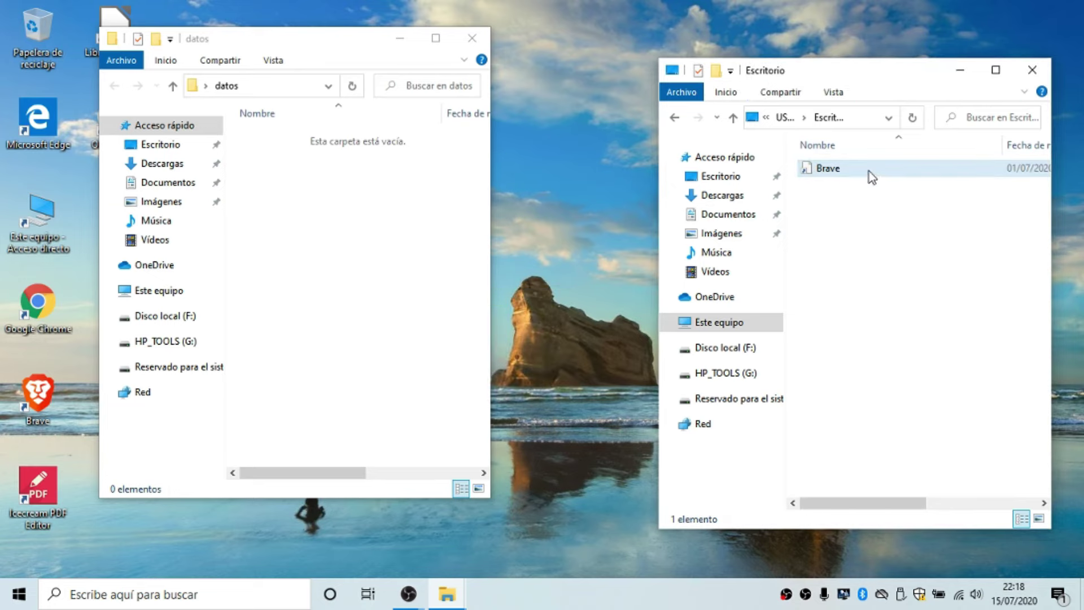
left_click(869, 168)
left_click_drag(858, 170, 338, 293)
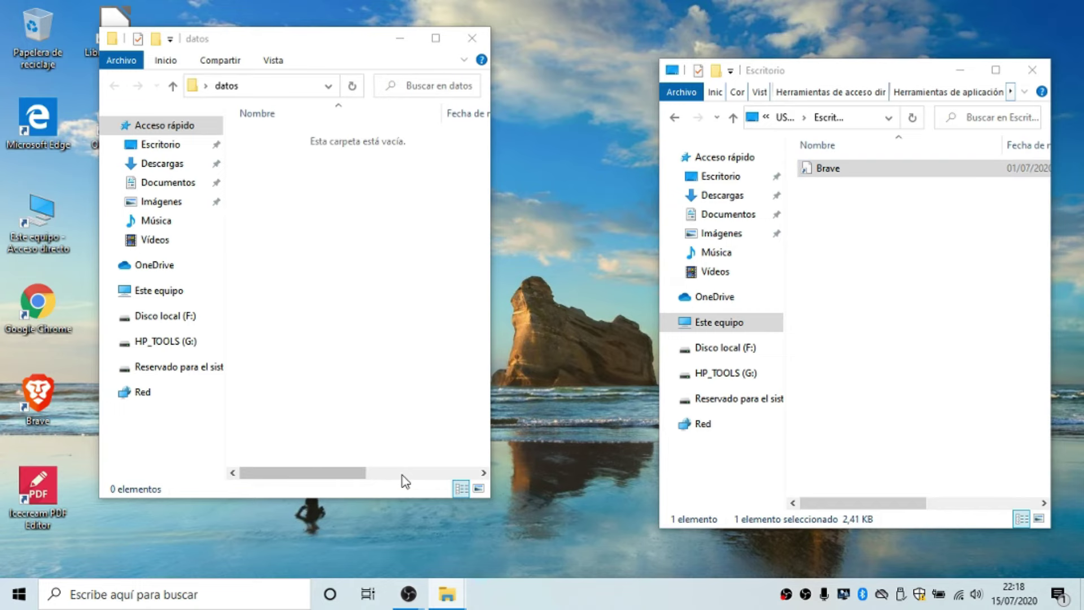
- Return to the USUARIO folder and copy its Descargas folder into the datos folder
left_click(674, 117)
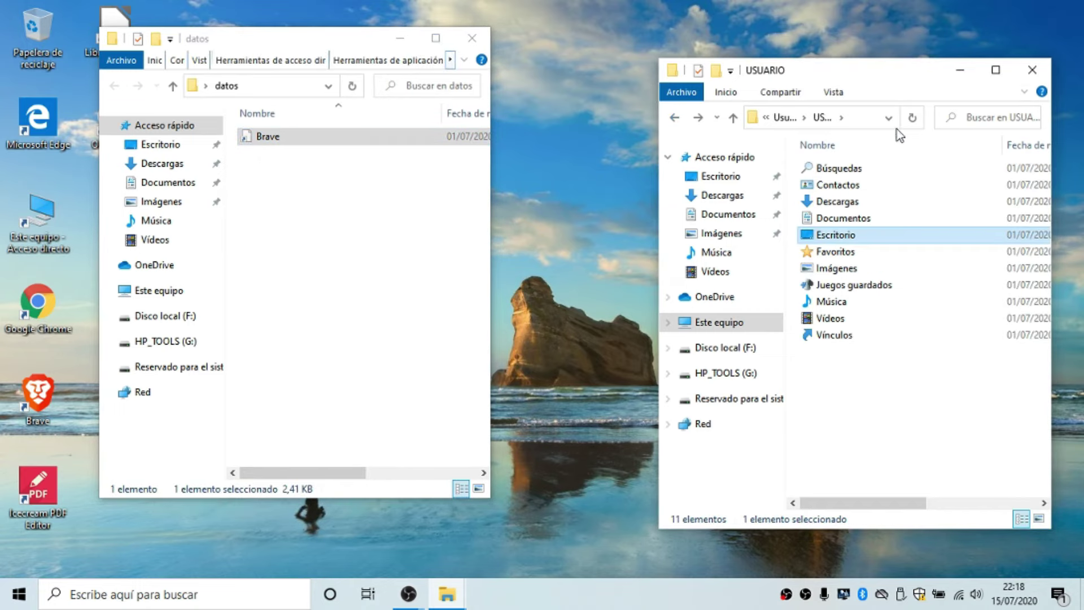
double_click(838, 202)
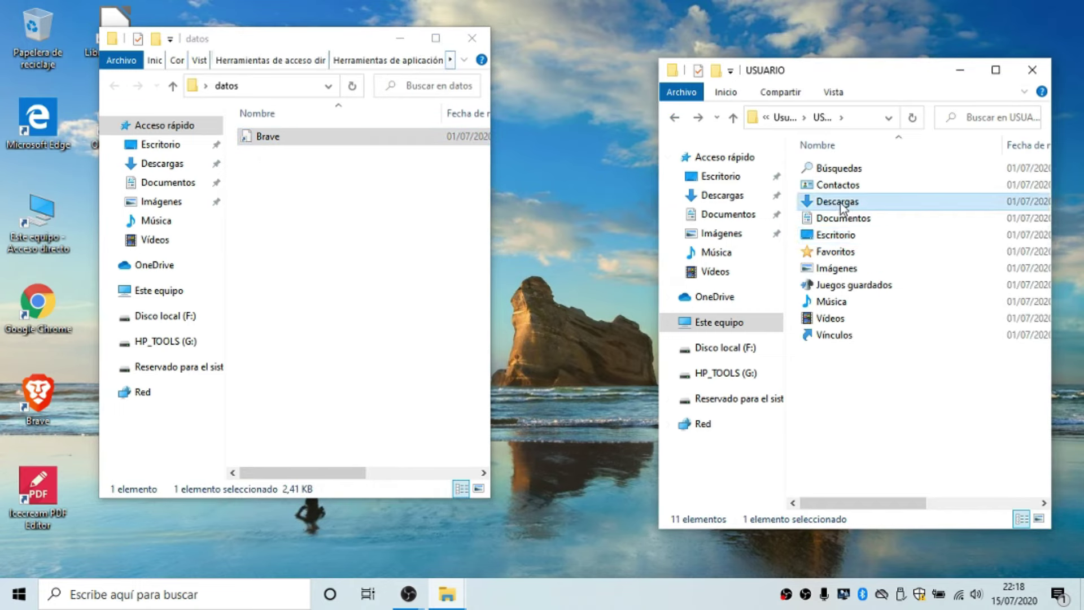
left_click(674, 117)
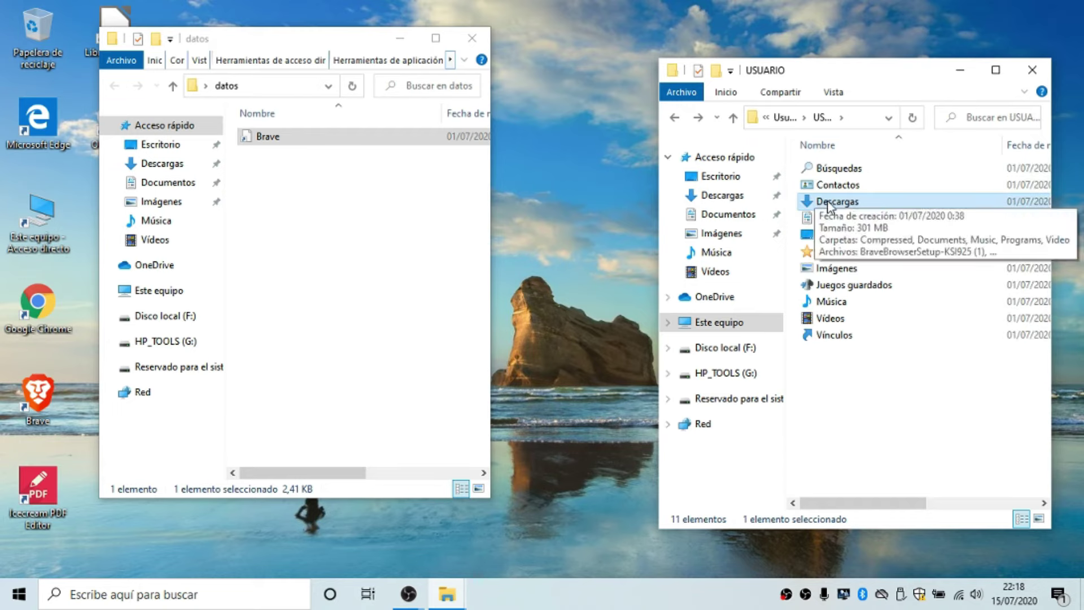
left_click_drag(831, 203, 374, 263)
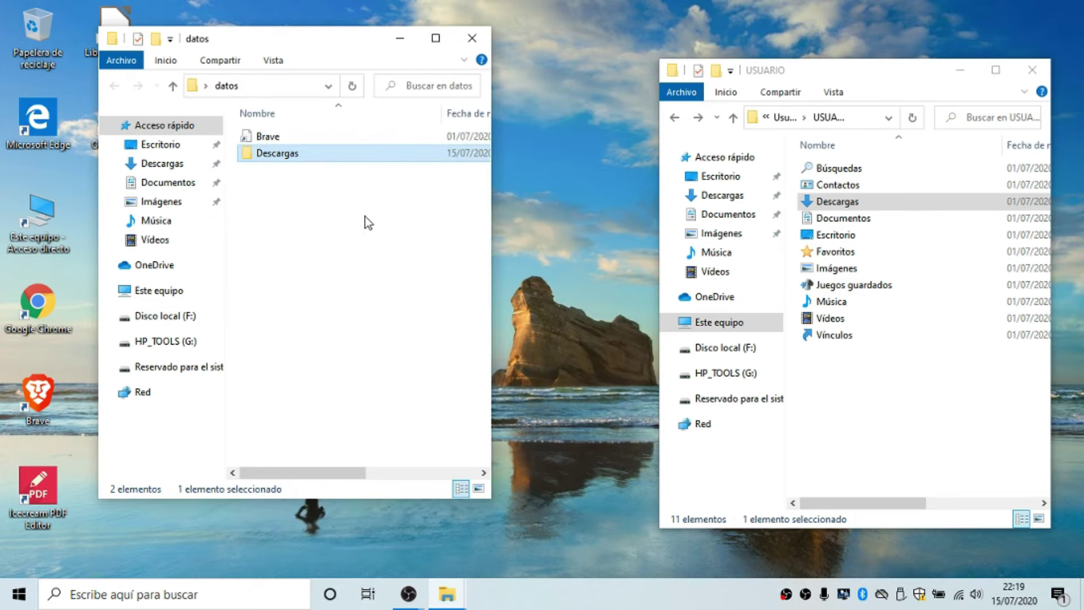
- Compare the contents of the copied Descargas folder in datos with the original Descargas folder in USUARIO
double_click(306, 159)
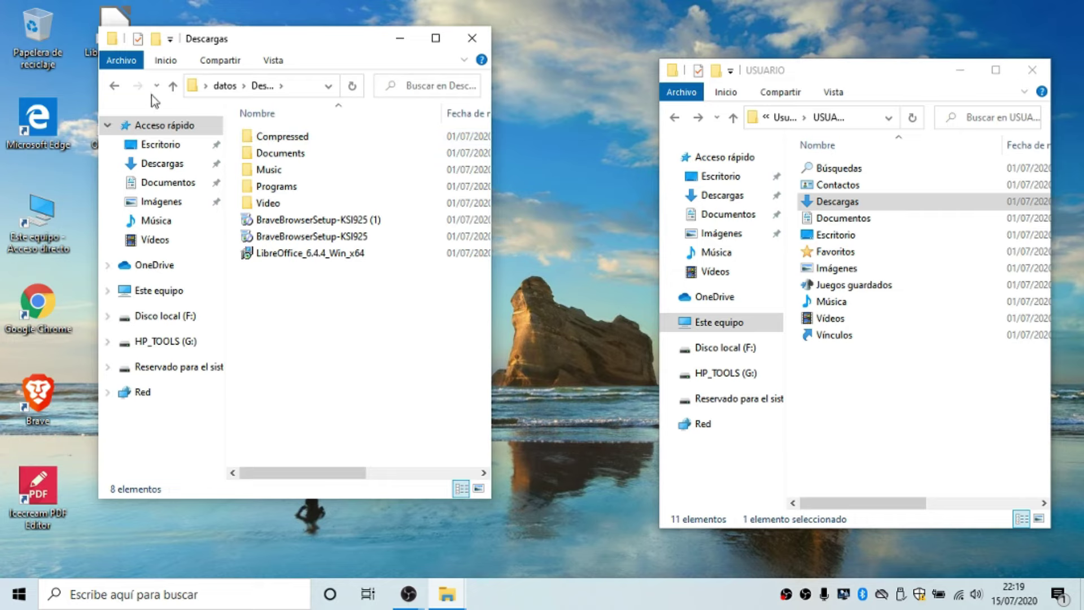
left_click(114, 86)
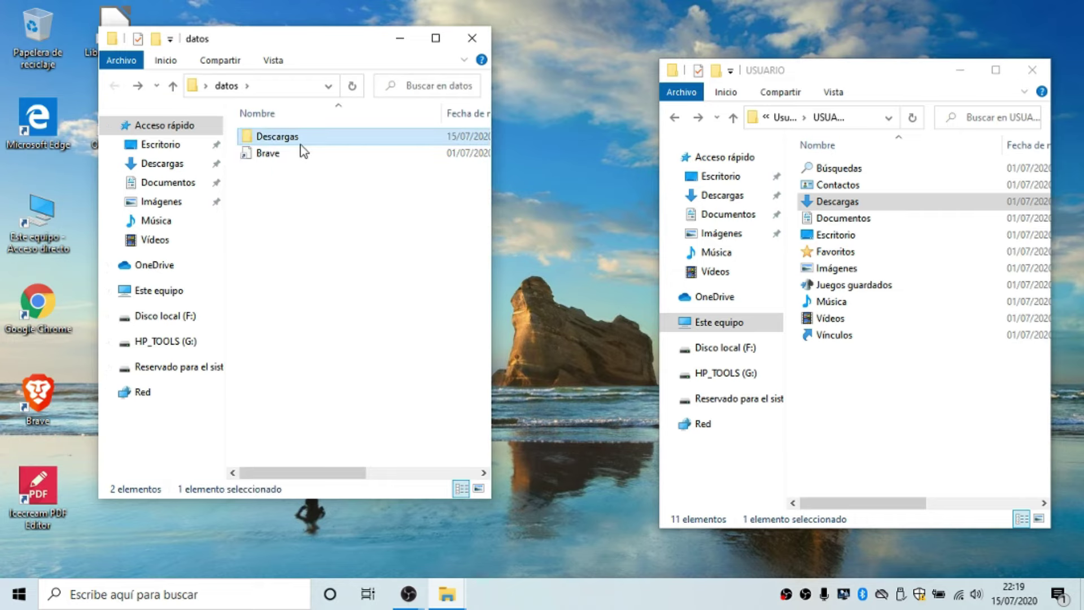
double_click(832, 202)
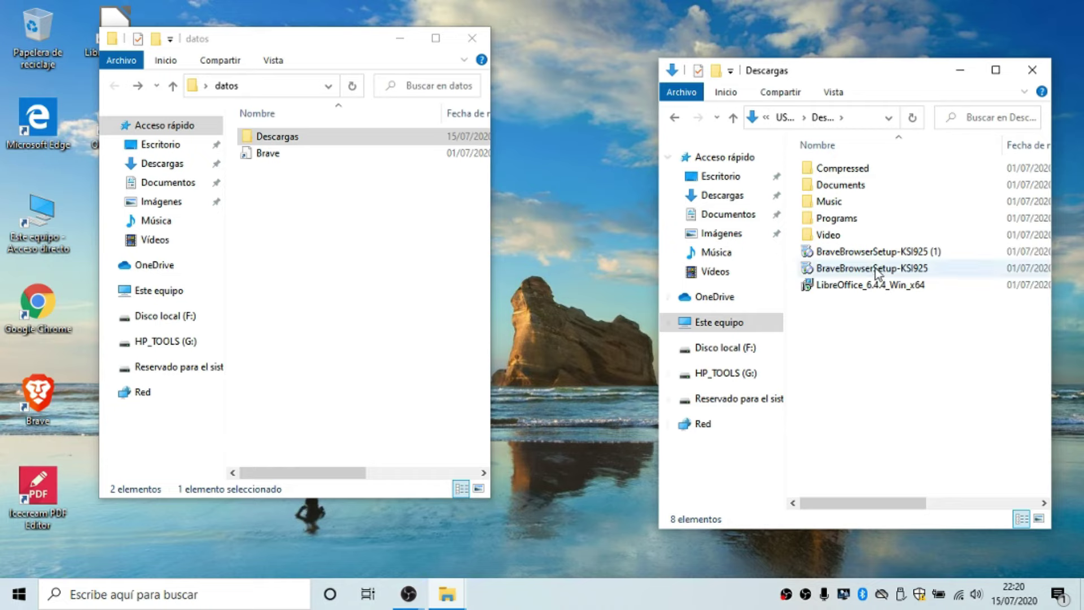
mouse_move(878, 273)
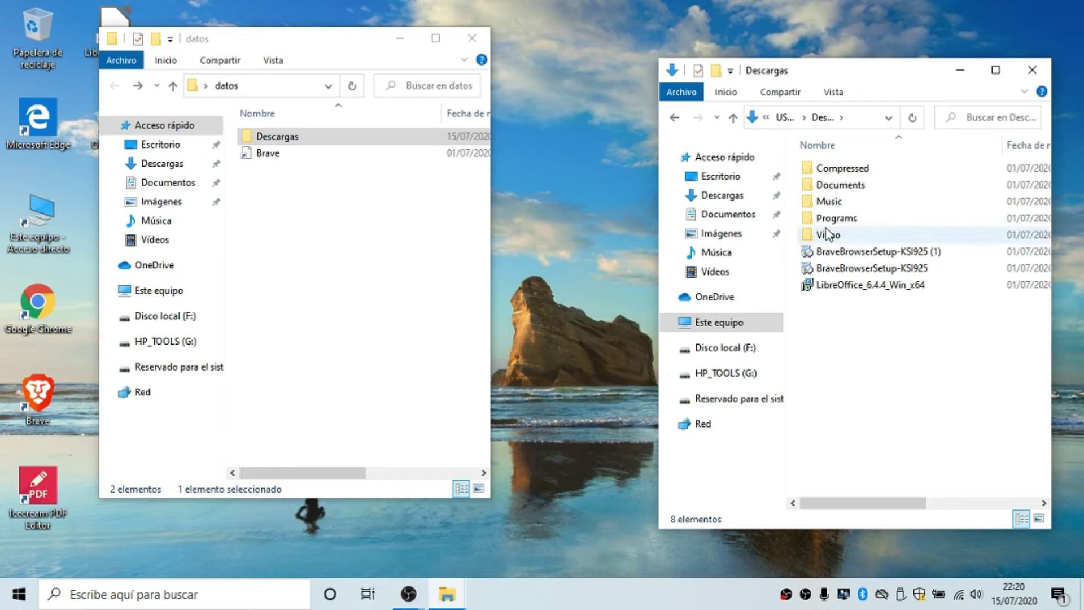
left_click(676, 118)
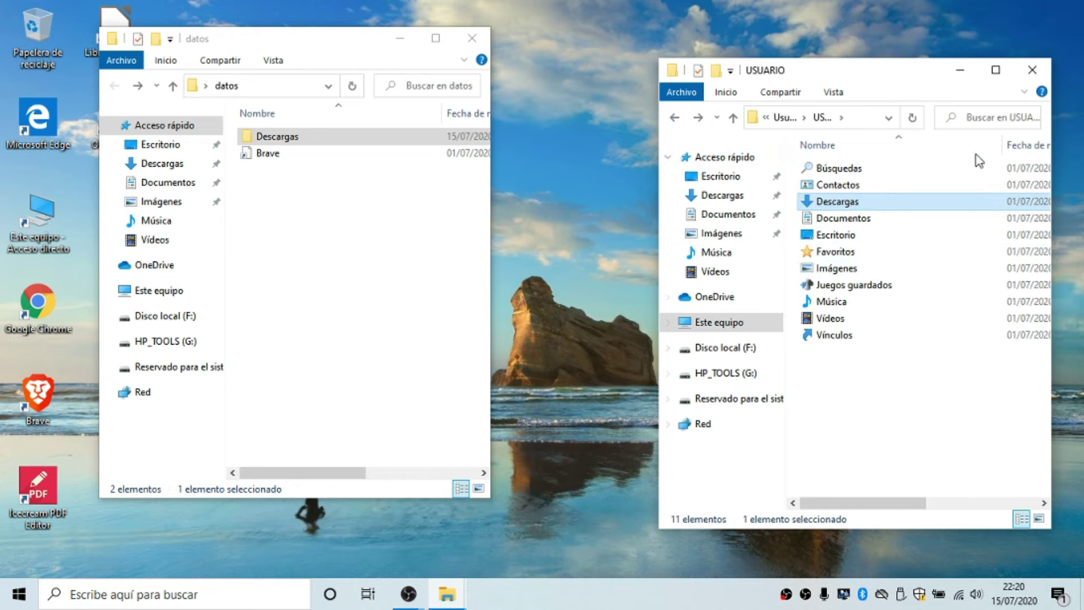
- Check the contents of the Documentos folder in USUARIO, and copy the Documentos and Escritorio folders into datos
double_click(884, 219)
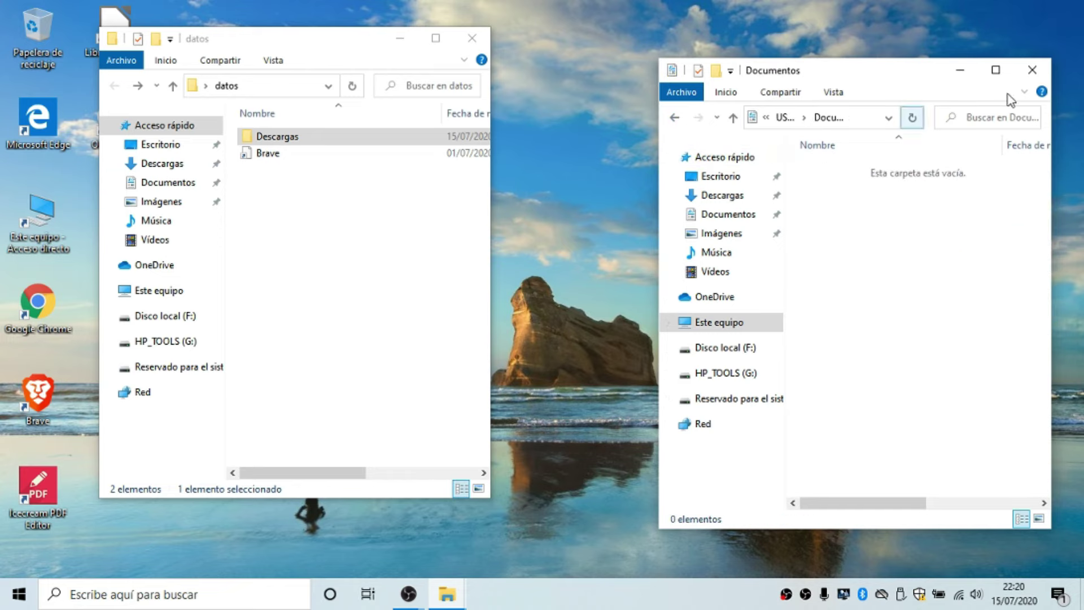
left_click(675, 118)
left_click_drag(853, 218, 395, 257)
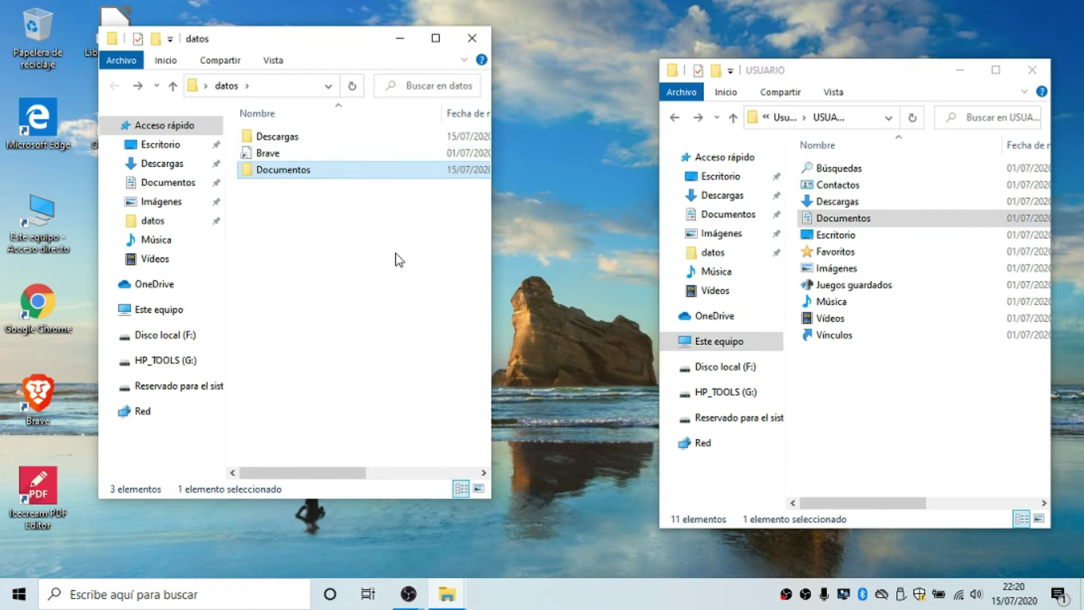
left_click_drag(881, 233, 374, 257)
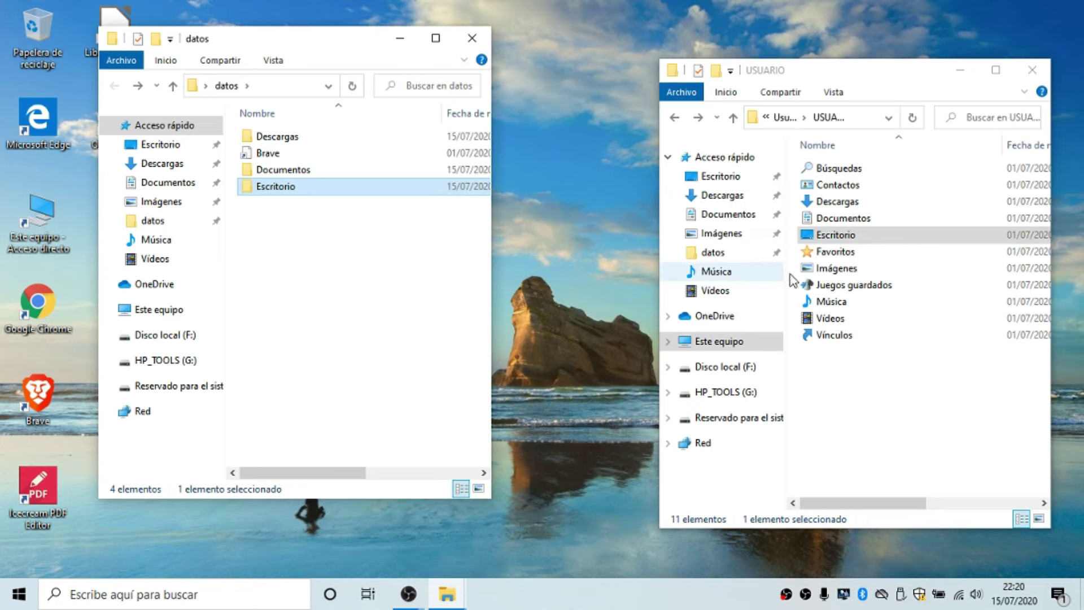
- Check the contents of the Imágenes folder in USUARIO and copy the folder into datos
double_click(831, 269)
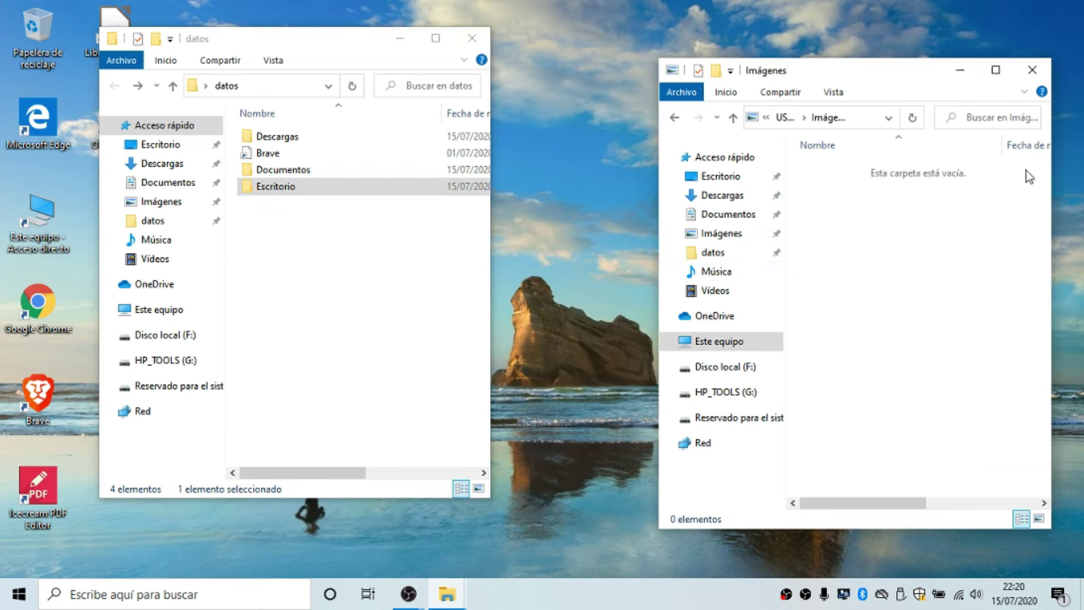
left_click(675, 117)
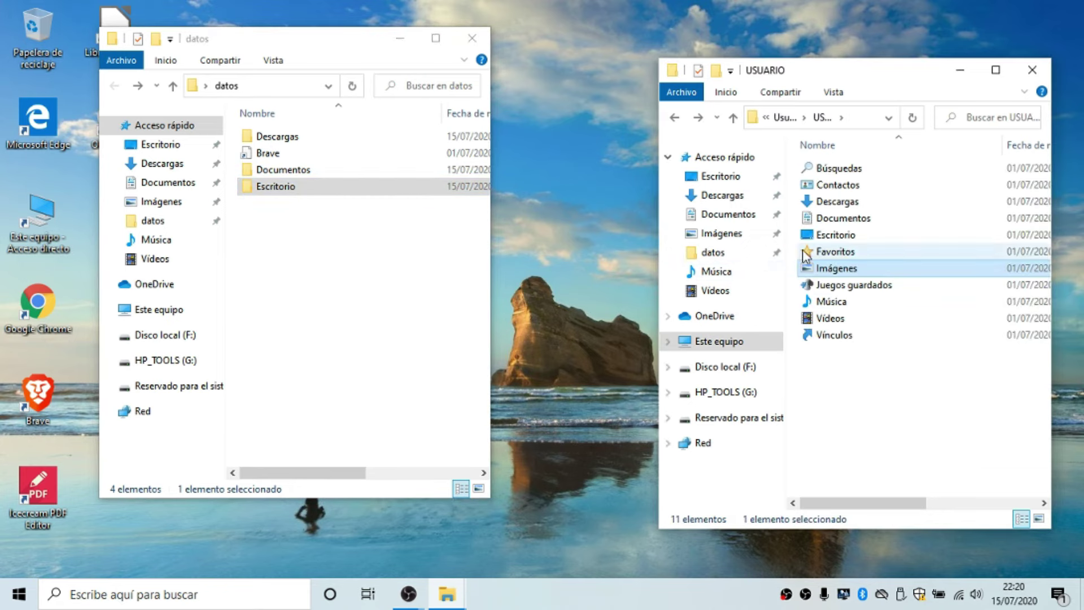
left_click_drag(865, 268, 314, 297)
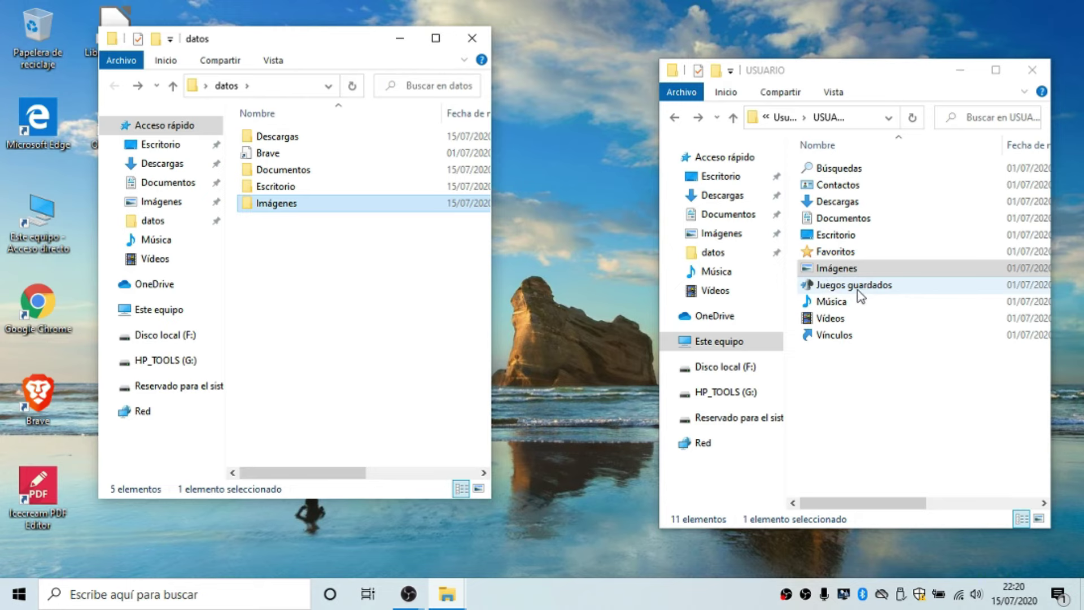
- Copy the Vídeos and Música folders from USUARIO into the datos folder
left_click(856, 320)
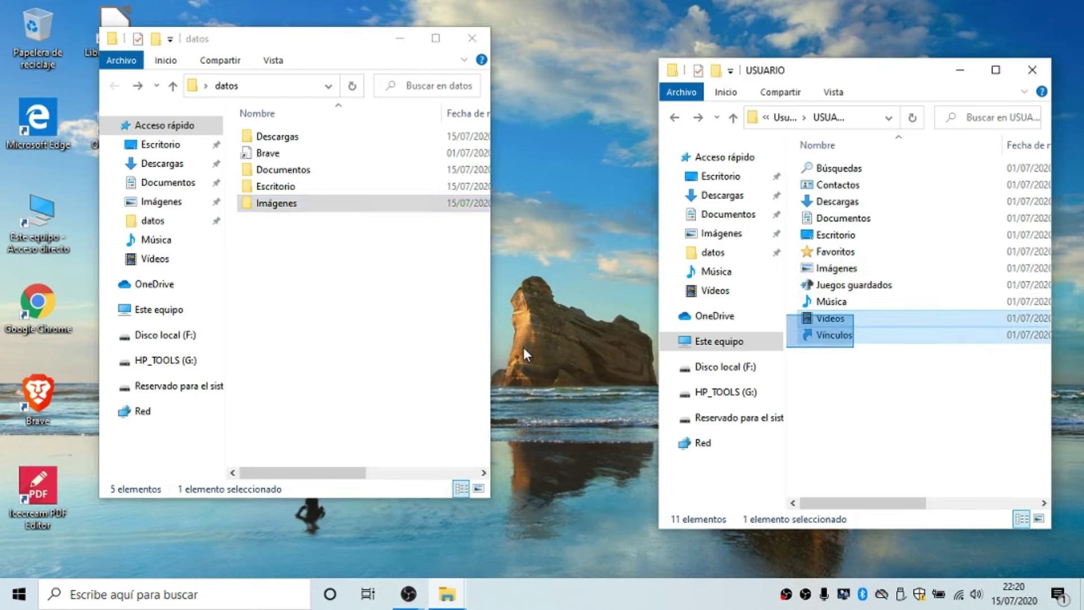
left_click_drag(845, 321, 368, 331)
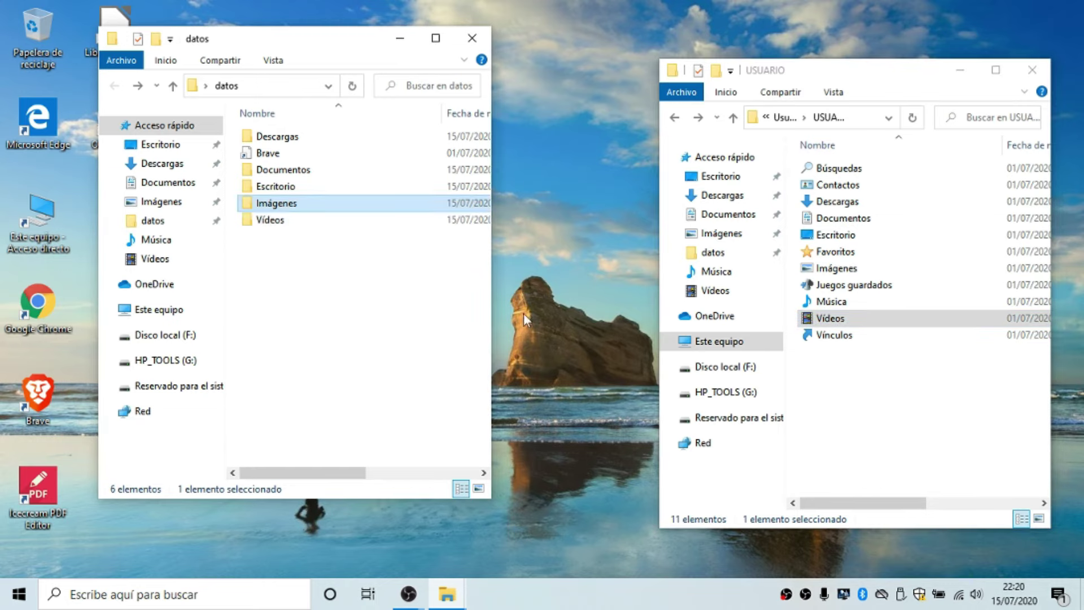
left_click(844, 304)
left_click_drag(862, 307, 362, 338)
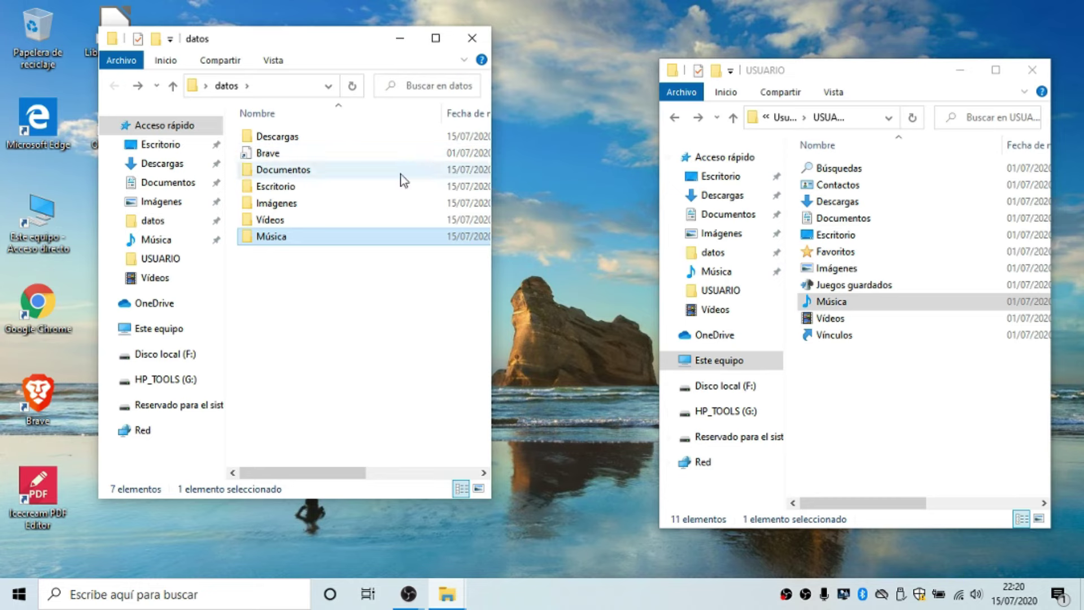
- Go back to Este equipo and retrace the path to the user's files through Disco local (F:), Usuarios and USUARIO
left_click(675, 117)
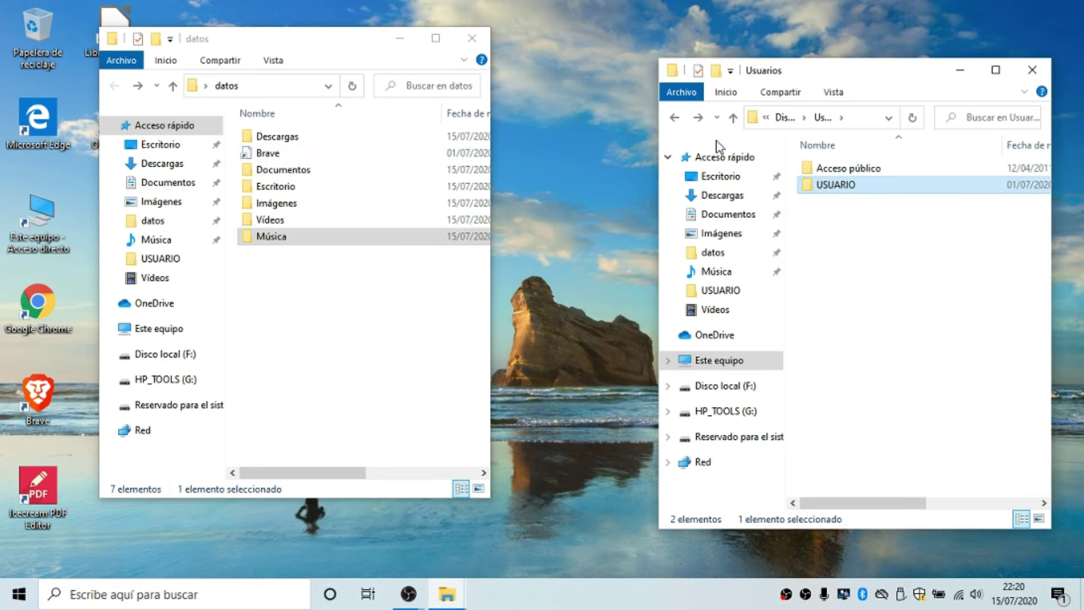
left_click(677, 117)
left_click(677, 117)
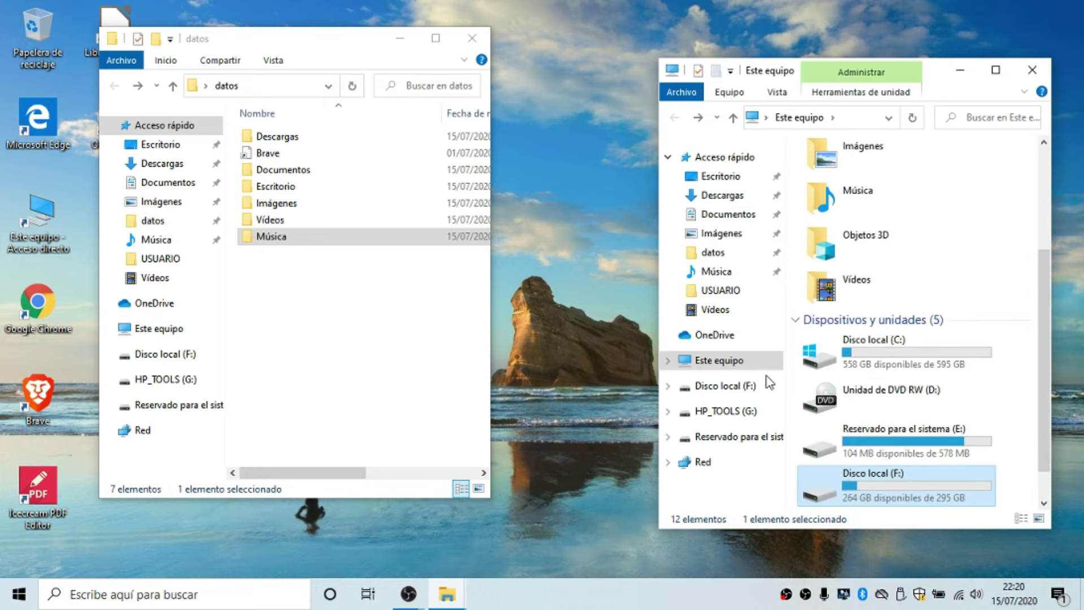
double_click(865, 485)
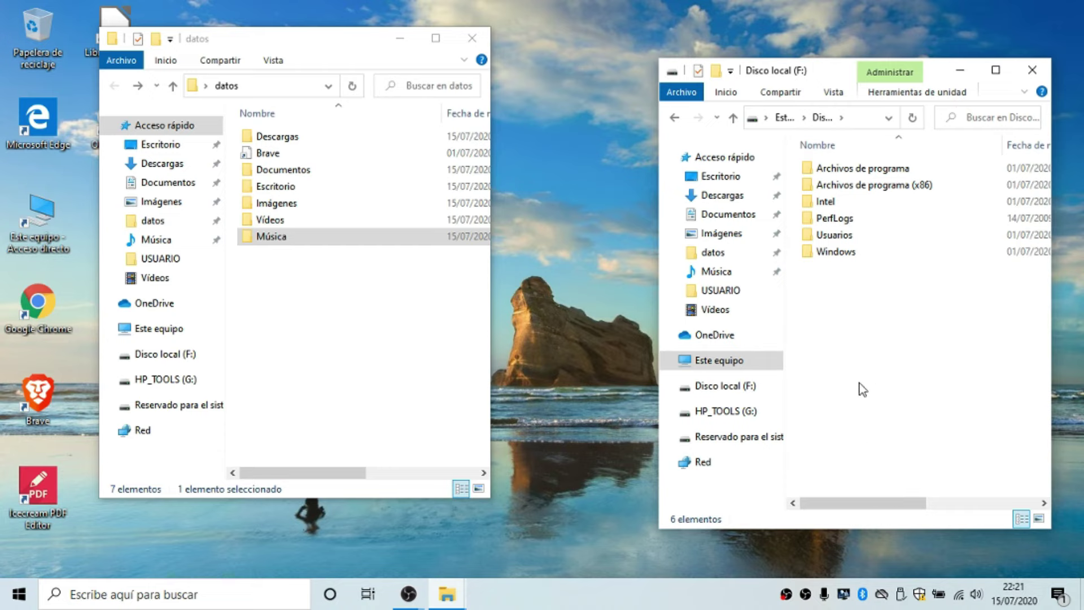
double_click(837, 237)
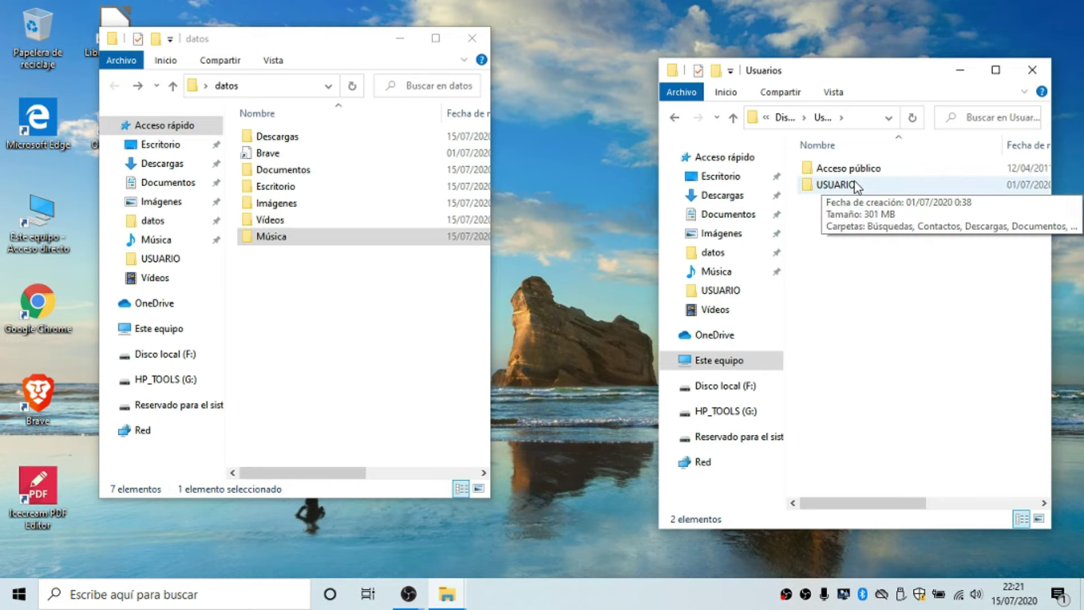
double_click(847, 185)
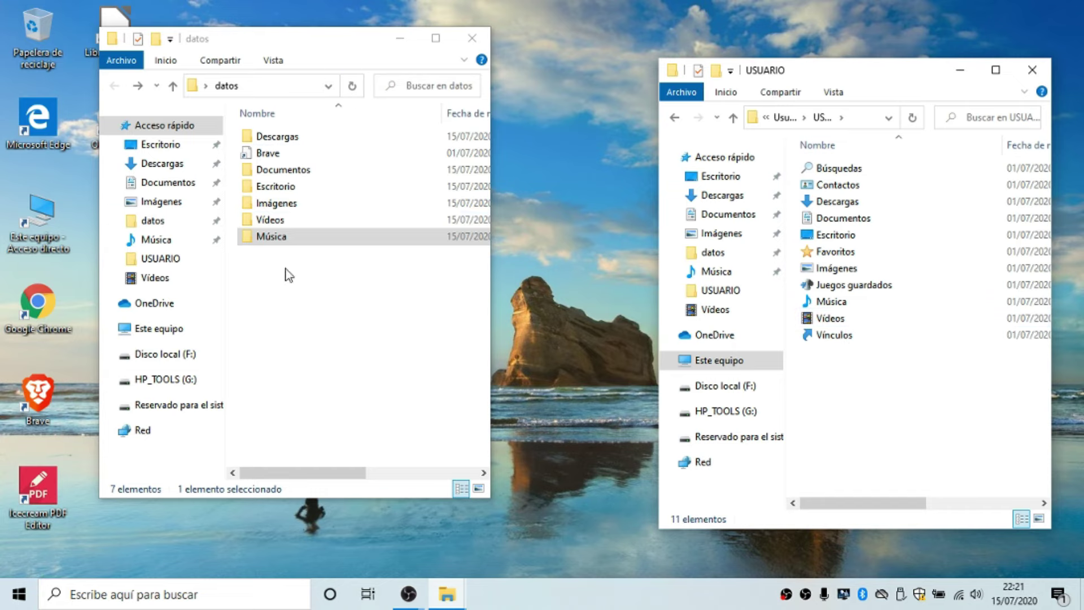
- Minimize the datos window, select the datos folder on the desktop, and close the USUARIO window
left_click(401, 38)
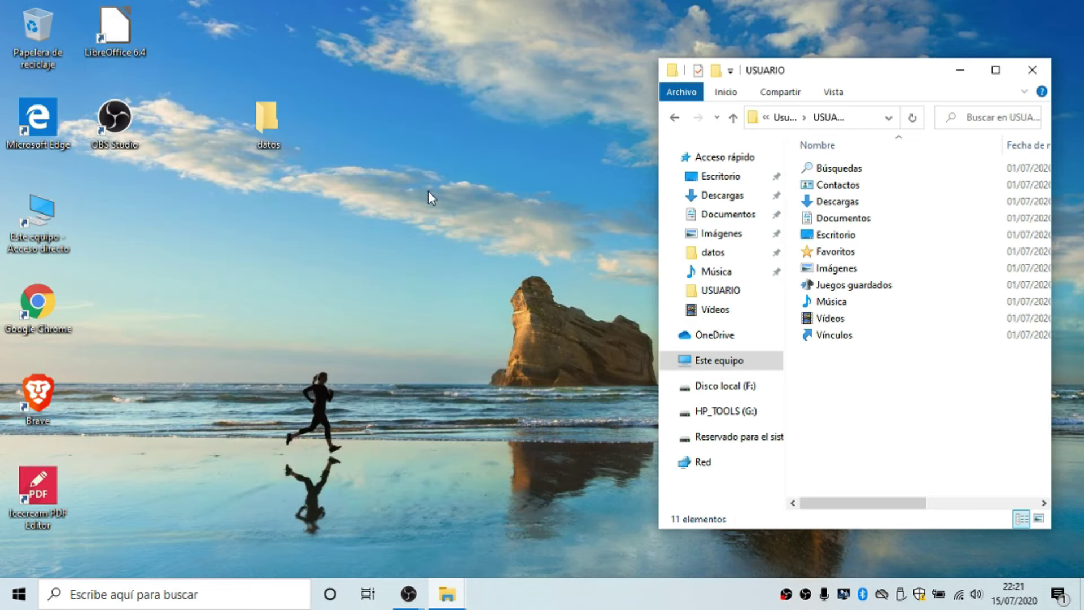
left_click(289, 118)
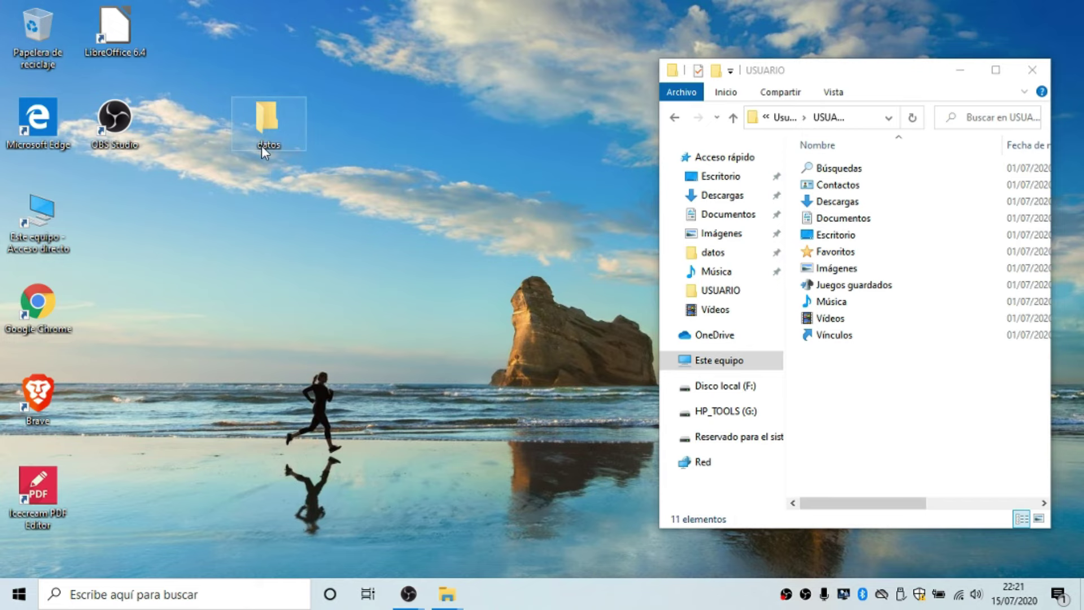
mouse_move(262, 146)
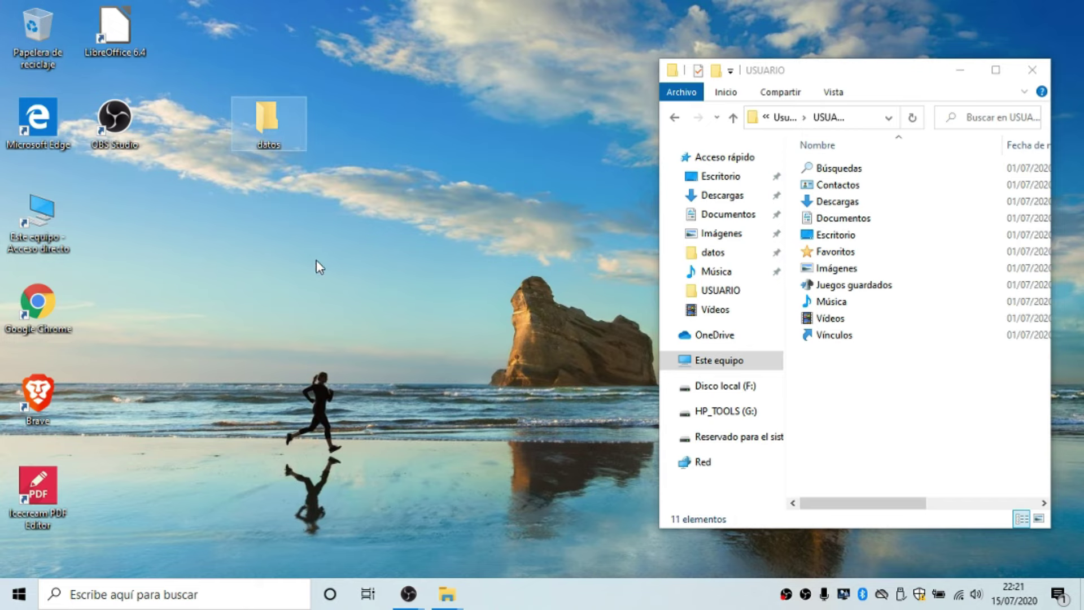
left_click(1033, 70)
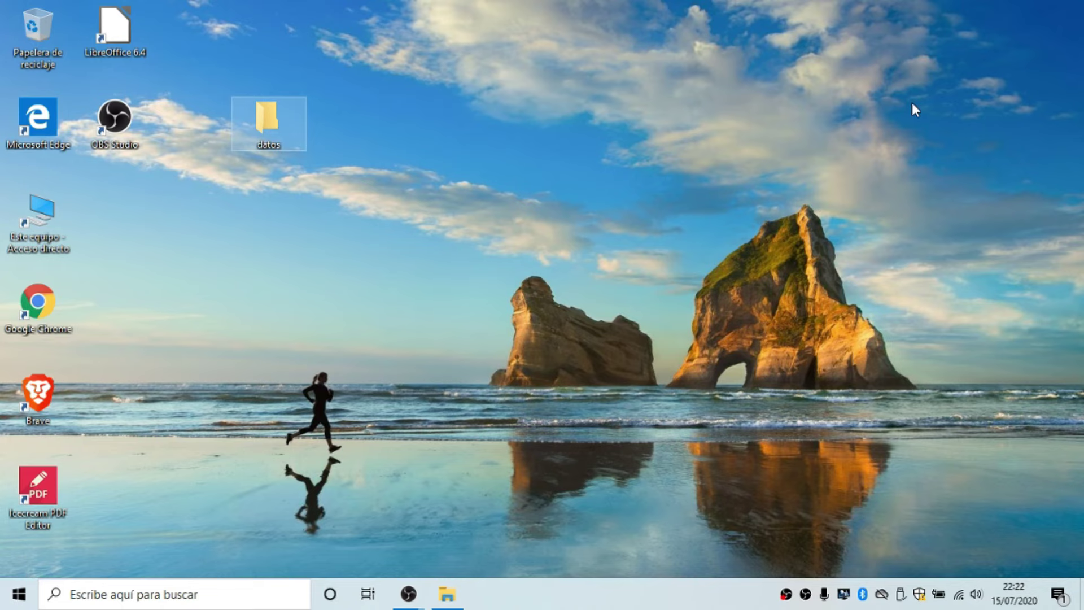
- Review the USUARIO folder under Usuarios on Disco local (F:) from Este equipo, and close the window
double_click(72, 208)
scroll(1003, 358, "down", 3)
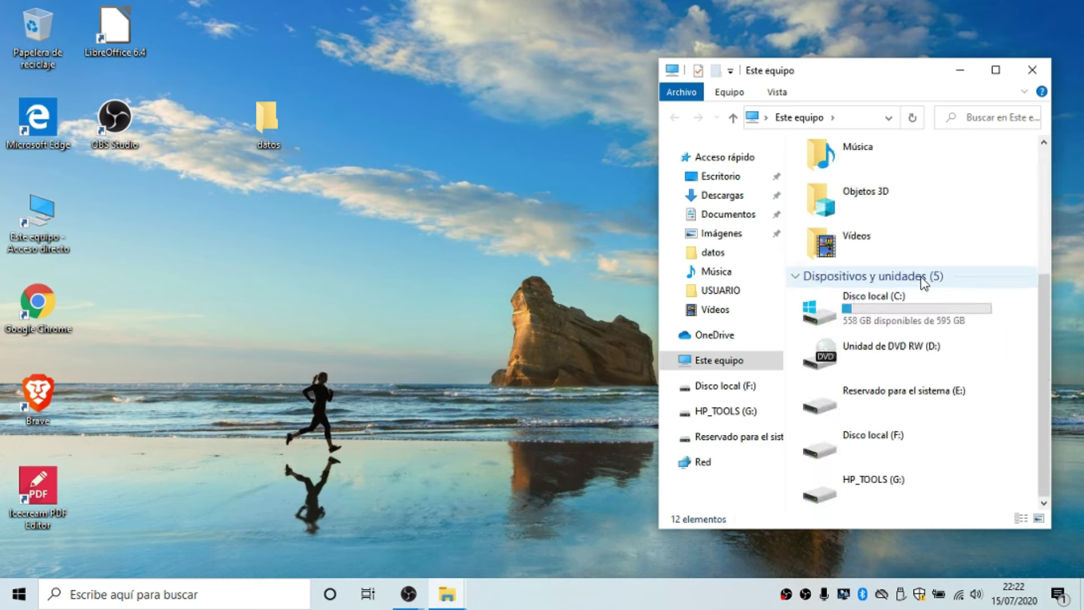
double_click(869, 436)
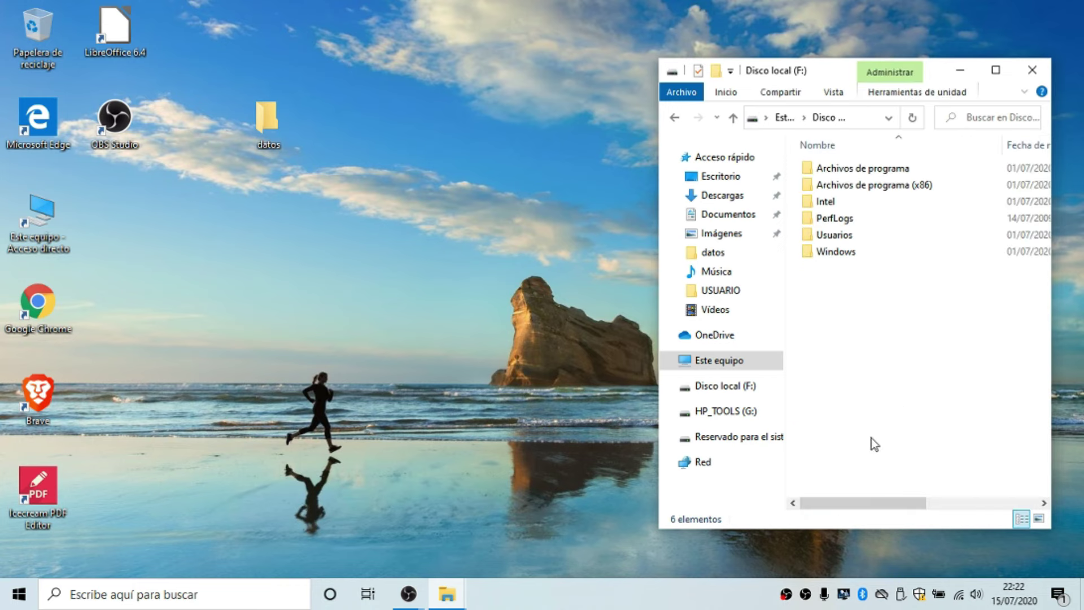
double_click(835, 236)
double_click(835, 186)
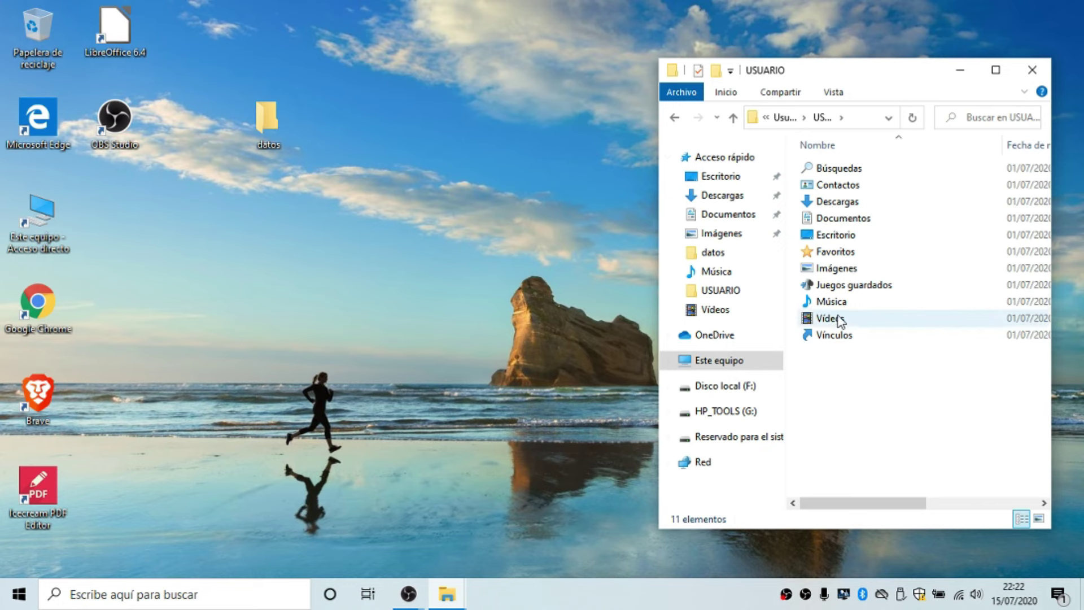
left_click(1036, 68)
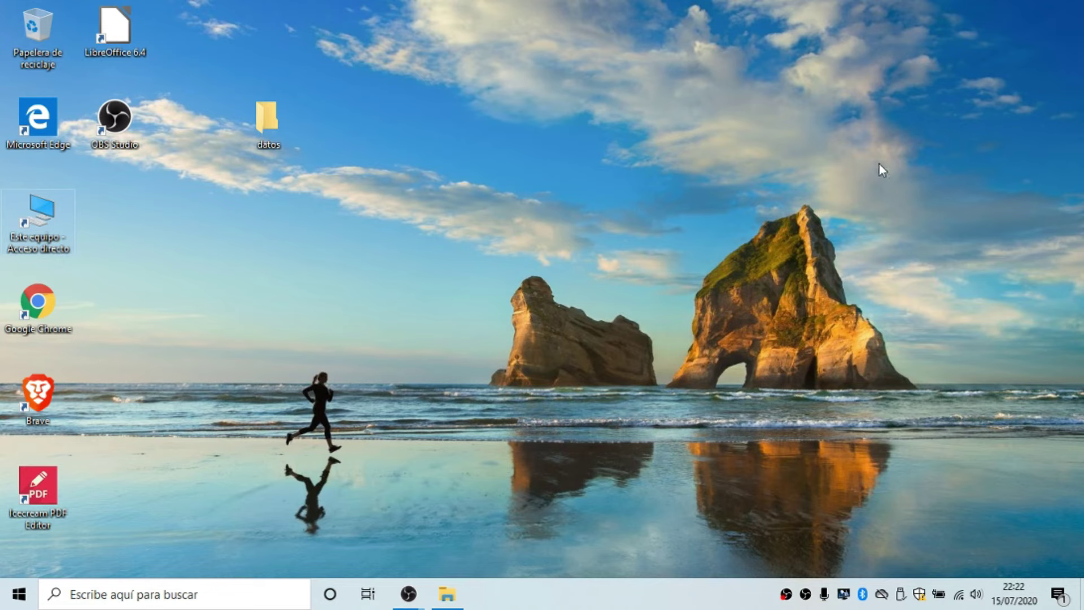